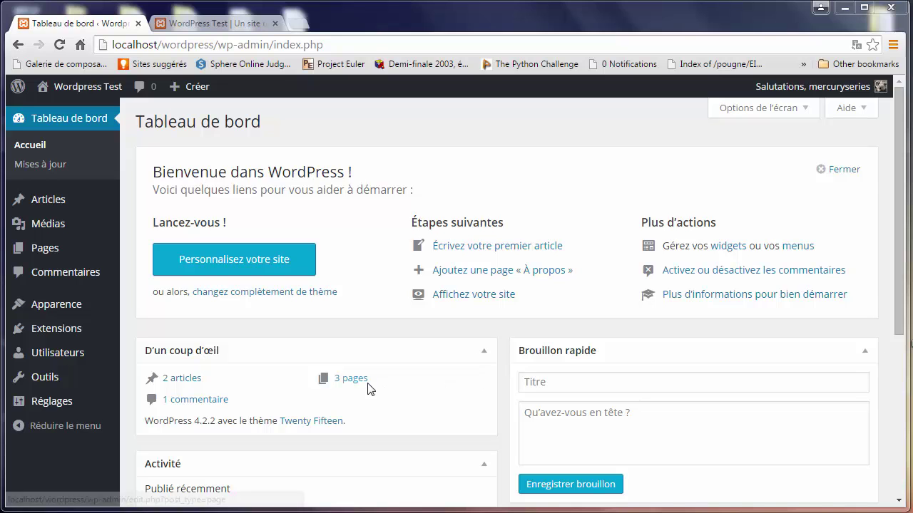
Look at the public site's current sidebar, then open the theme's header image settings from the dashboard.
{"action": "left_click", "coordinate": [180, 25]}
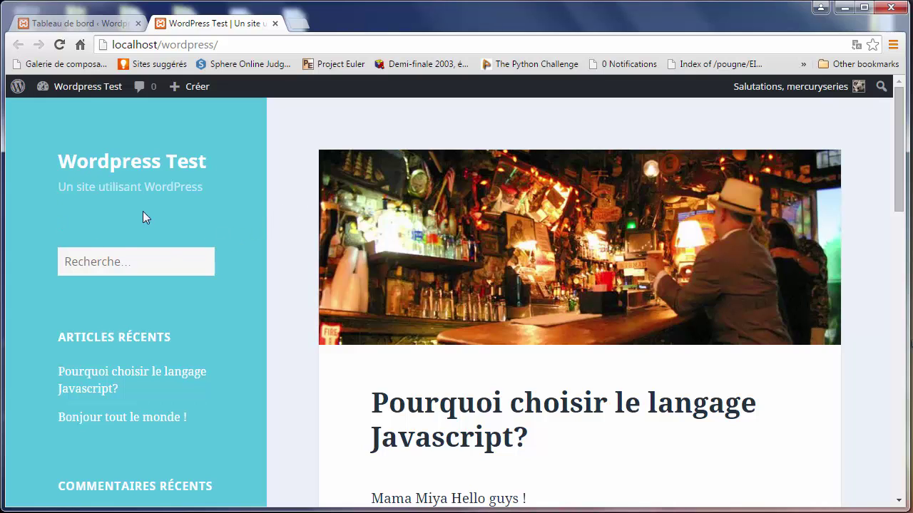
{"action": "left_click", "coordinate": [87, 29]}
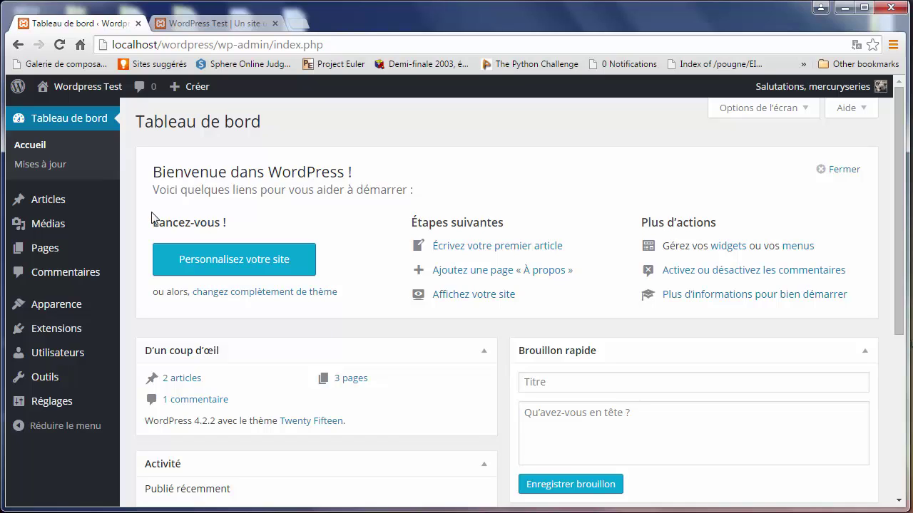
{"action": "mouse_move", "coordinate": [85, 315]}
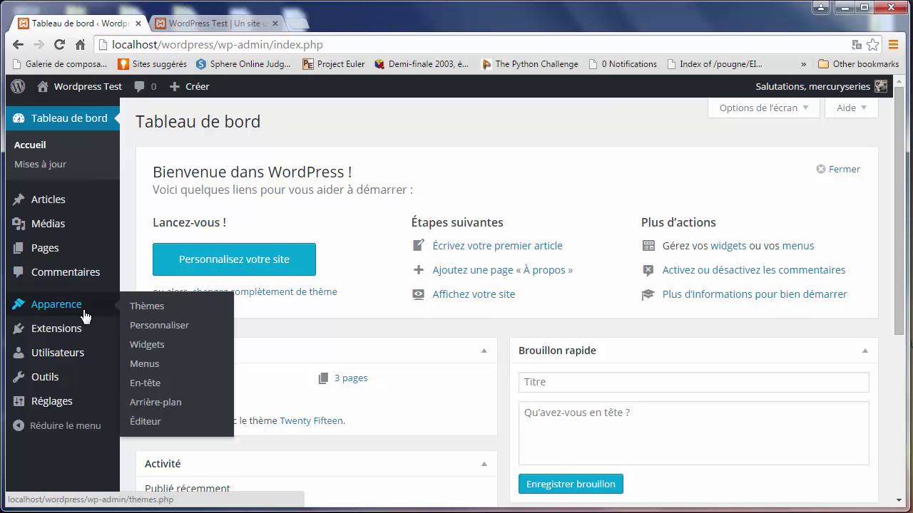
{"action": "left_click", "coordinate": [145, 384]}
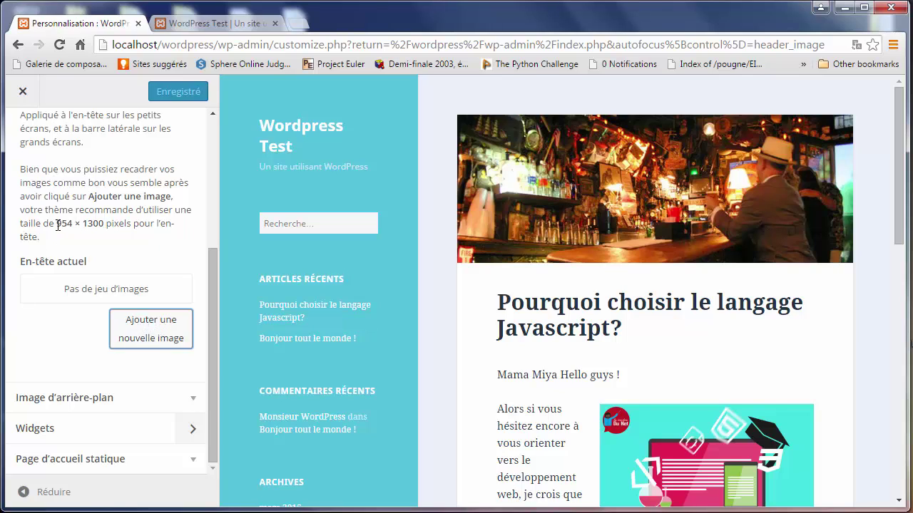
Check the recommended header image width and height in the theme's header instructions.
{"action": "left_click_drag", "start_coordinate": [57, 225], "coordinate": [107, 224]}
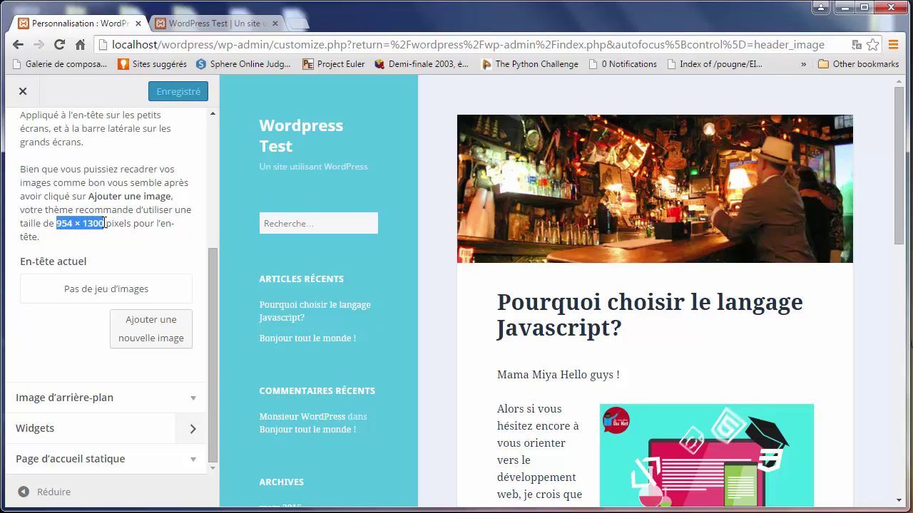
{"action": "double_click", "coordinate": [99, 210]}
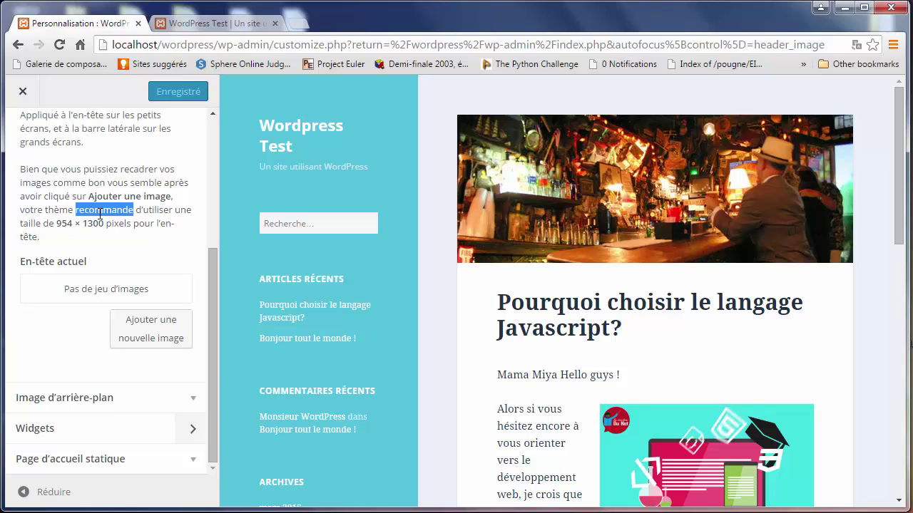
{"action": "left_click_drag", "start_coordinate": [57, 226], "coordinate": [73, 225]}
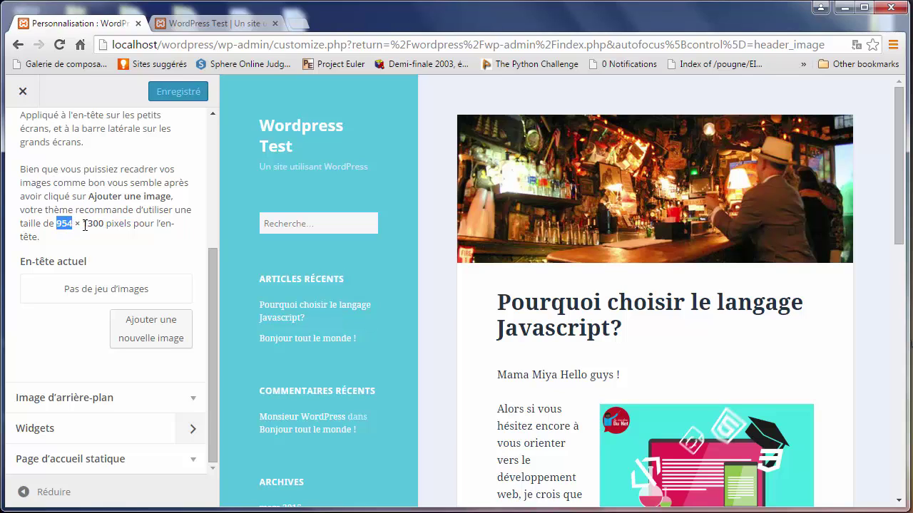
{"action": "left_click_drag", "start_coordinate": [85, 226], "coordinate": [105, 226]}
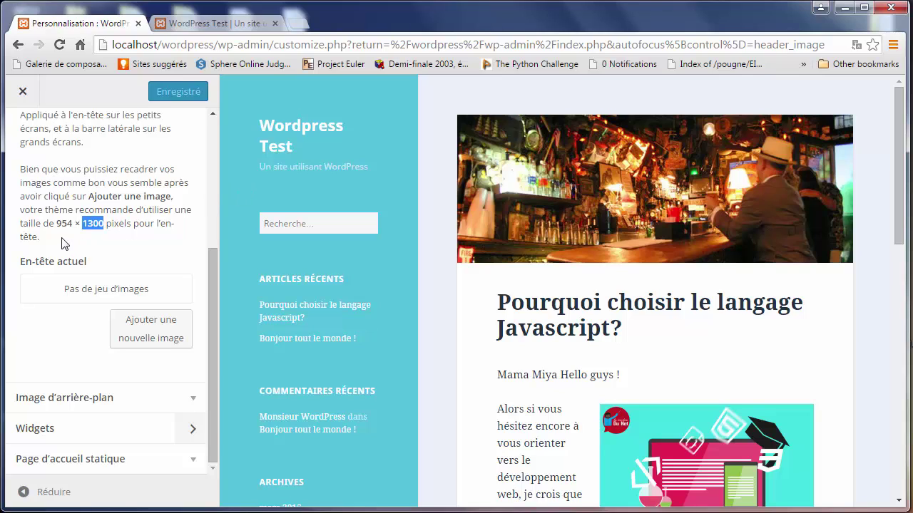
{"action": "left_click_drag", "start_coordinate": [55, 224], "coordinate": [104, 223]}
{"action": "left_click", "coordinate": [149, 334]}
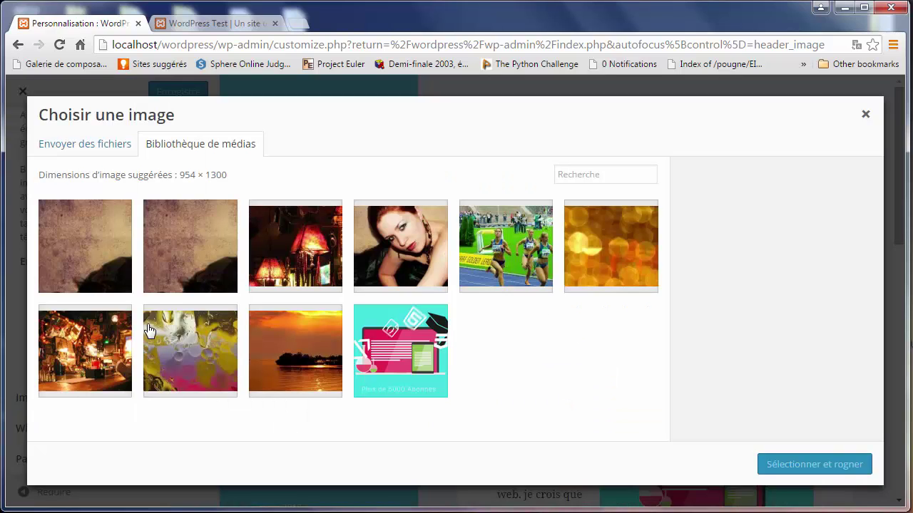
{"action": "left_click", "coordinate": [78, 154]}
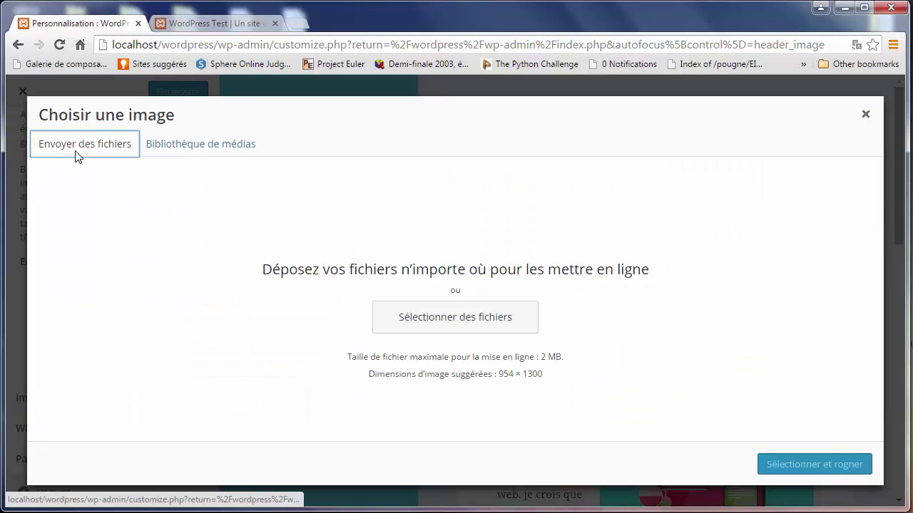
{"action": "left_click", "coordinate": [431, 327]}
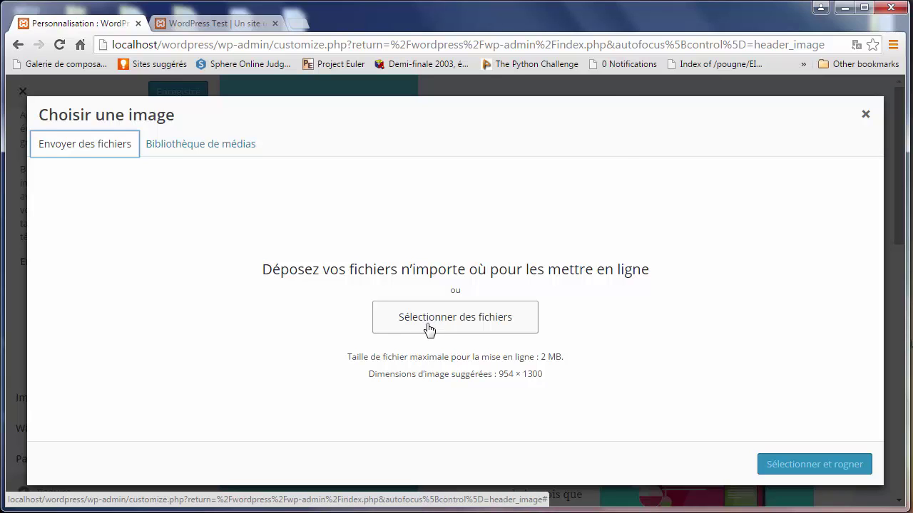
{"action": "scroll", "coordinate": [338, 90], "scroll_direction": "down", "scroll_amount": 1}
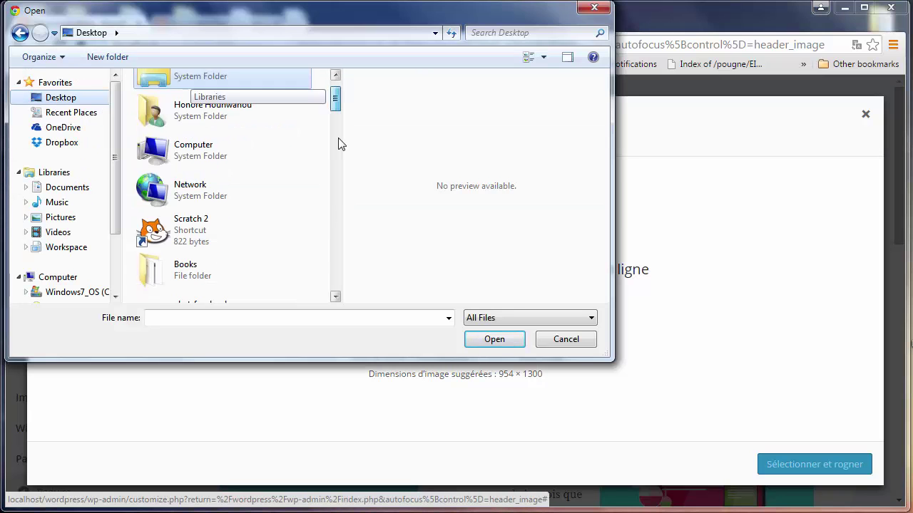
{"action": "left_click_drag", "start_coordinate": [339, 144], "coordinate": [334, 226]}
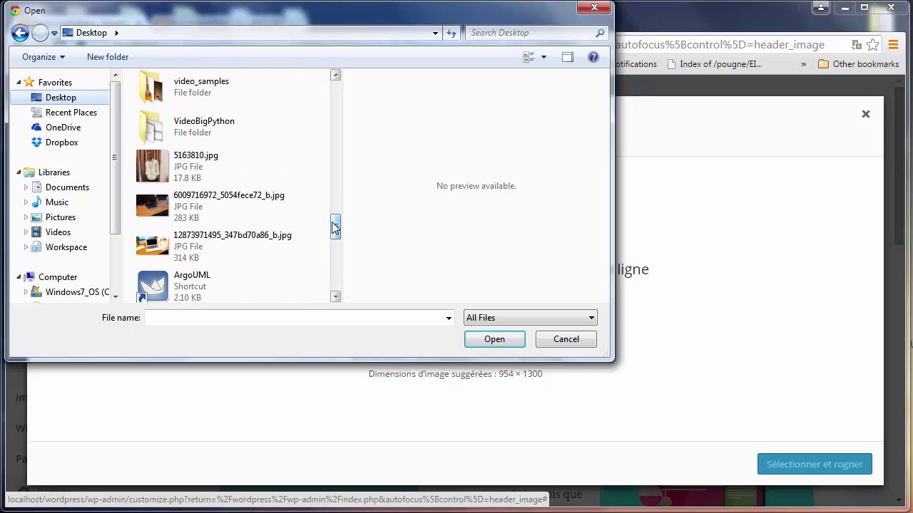
{"action": "left_click", "coordinate": [277, 216]}
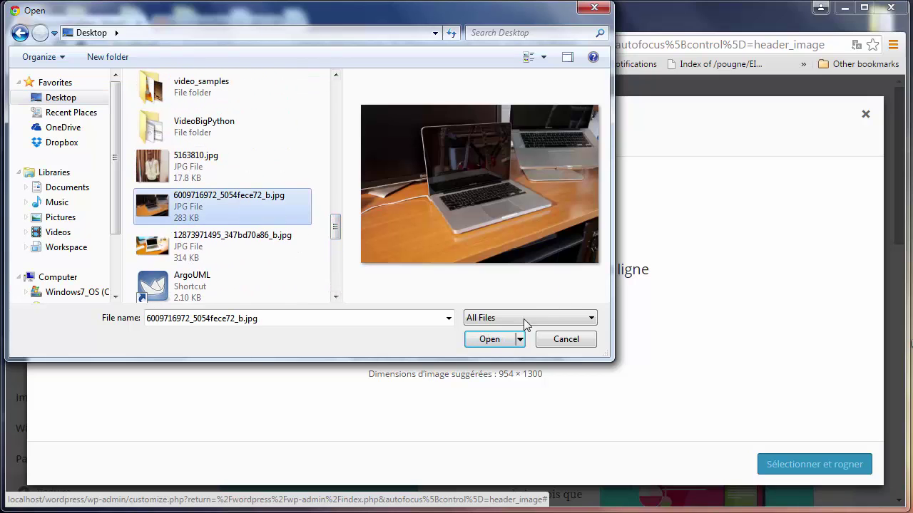
{"action": "left_click", "coordinate": [492, 339]}
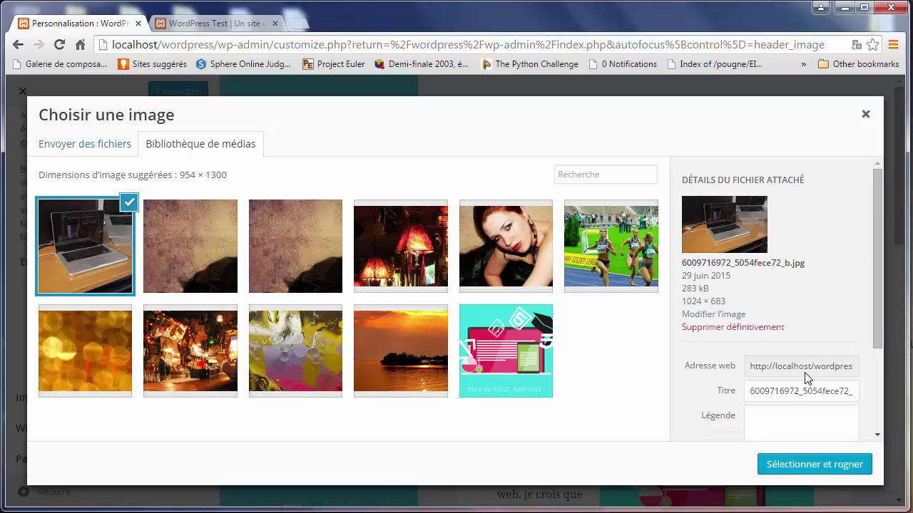
Crop the uploaded image with the crop frame moved over the front laptop, and use it as the header.
{"action": "left_click", "coordinate": [795, 470]}
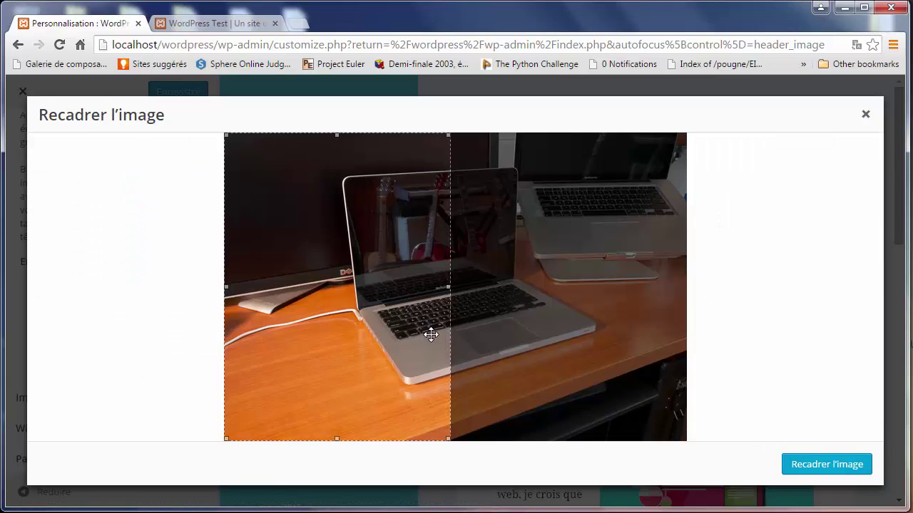
{"action": "left_click_drag", "start_coordinate": [368, 333], "coordinate": [487, 333]}
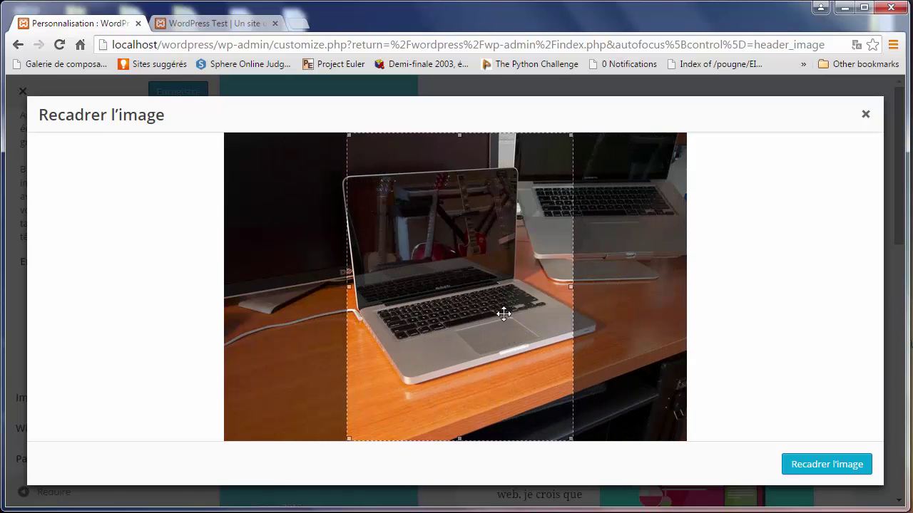
{"action": "left_click", "coordinate": [824, 473]}
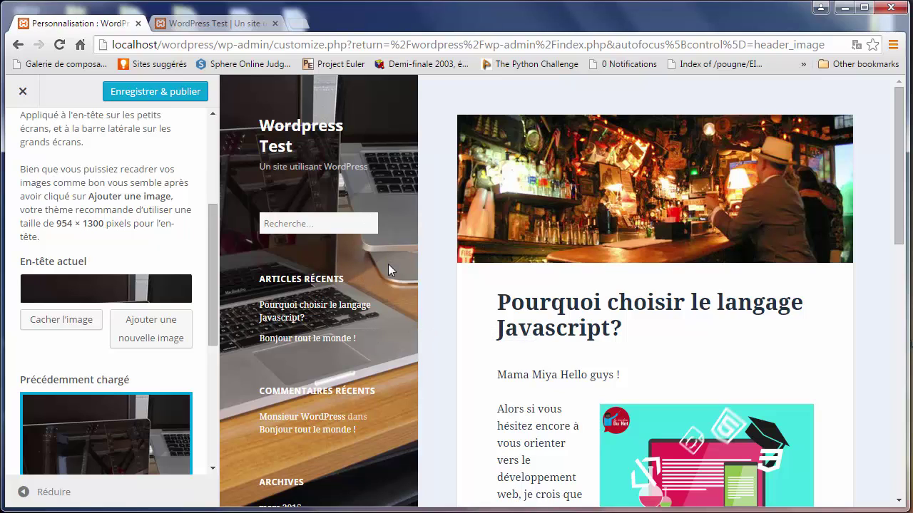
Save and publish the new header image, then reload the public site to view it.
{"action": "left_click", "coordinate": [177, 93]}
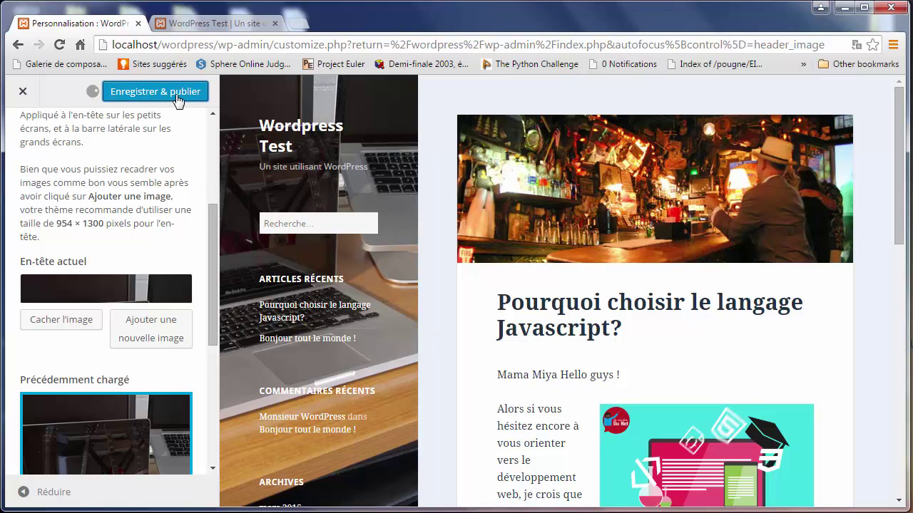
{"action": "left_click", "coordinate": [194, 26]}
{"action": "left_click", "coordinate": [194, 44]}
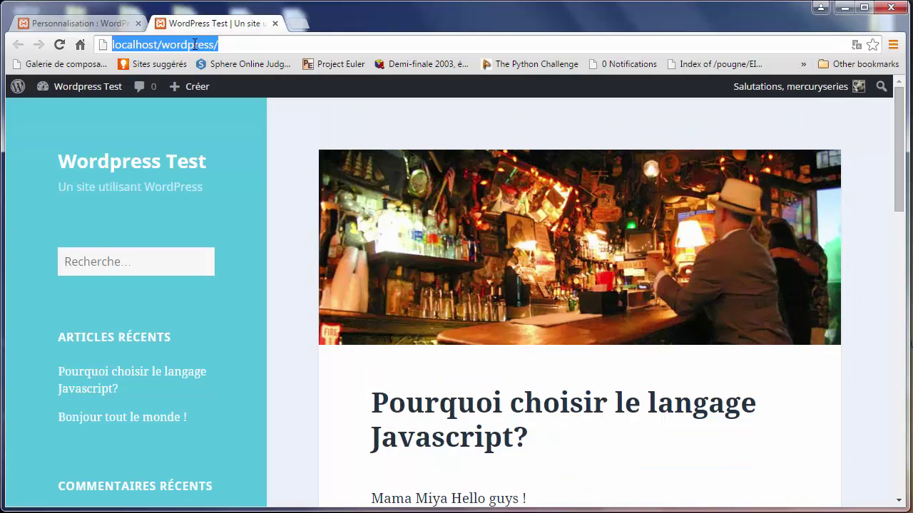
{"action": "key", "text": "Return"}
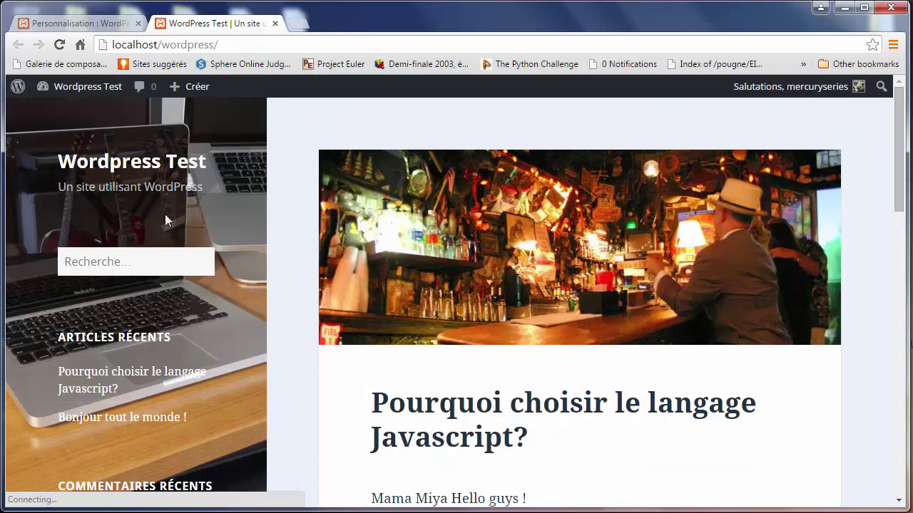
Leave the customizer and activate the Twenty Fourteen theme.
{"action": "left_click", "coordinate": [100, 23]}
{"action": "left_click", "coordinate": [25, 93]}
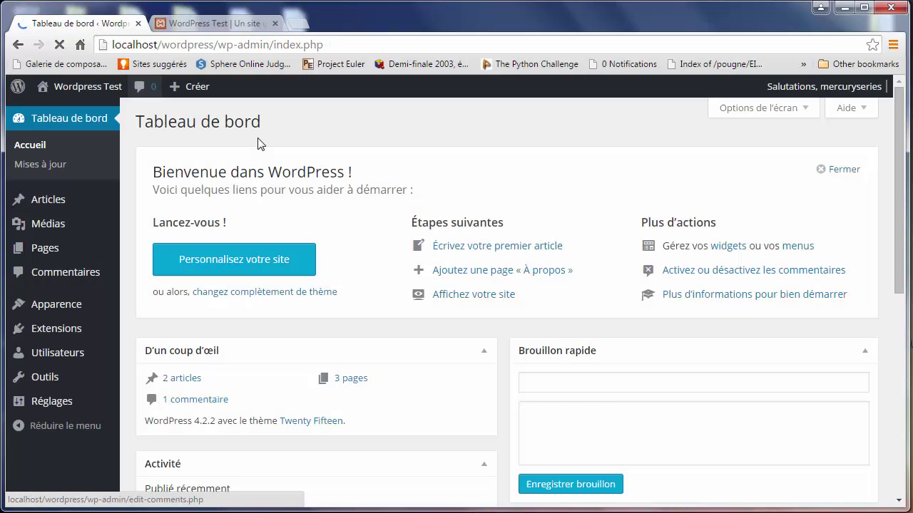
{"action": "mouse_move", "coordinate": [79, 308]}
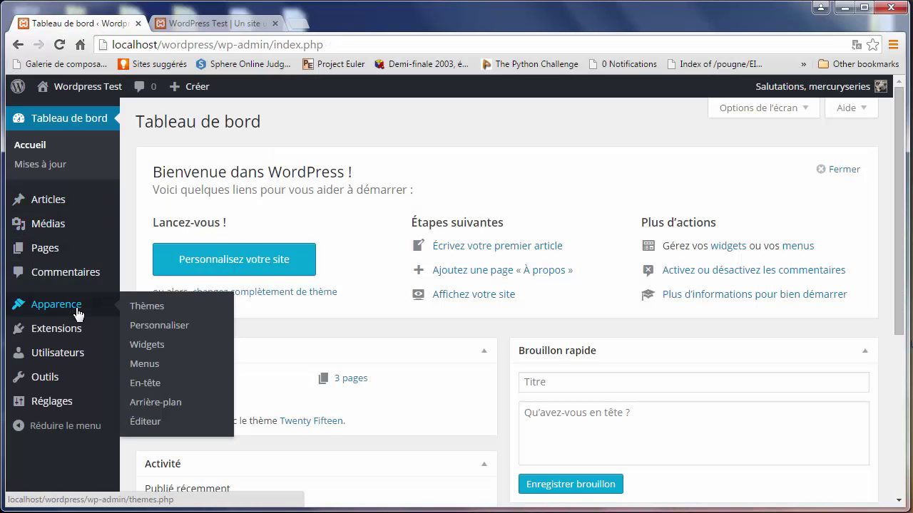
{"action": "left_click", "coordinate": [168, 312]}
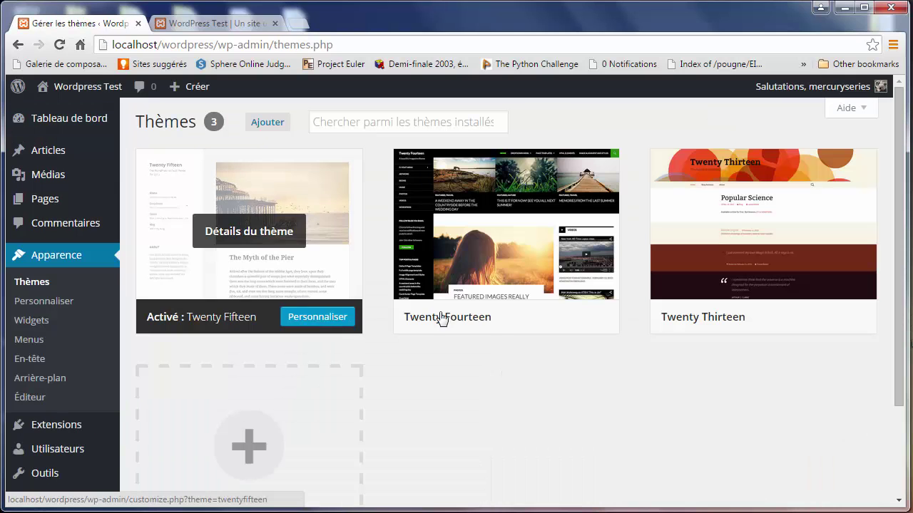
{"action": "mouse_move", "coordinate": [494, 330]}
{"action": "left_click", "coordinate": [457, 316]}
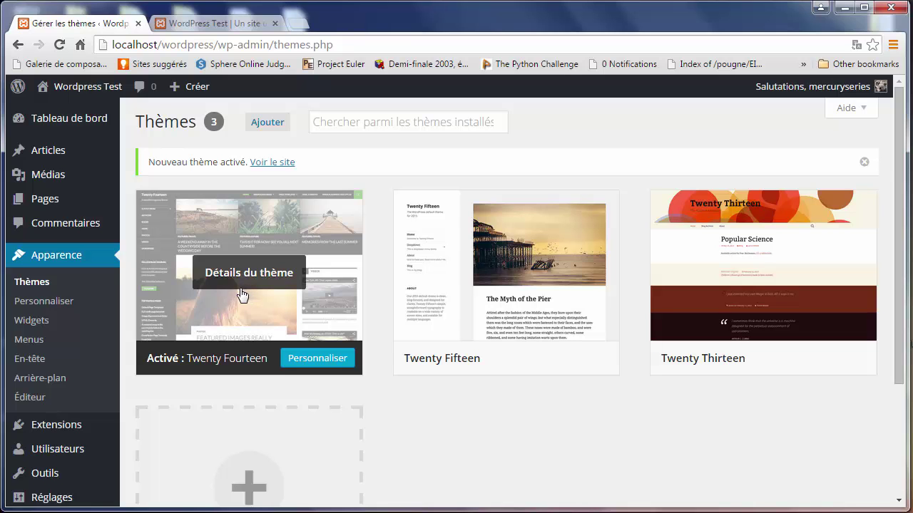
Open the header image settings for the Twenty Fourteen theme and check its recommended image dimensions.
{"action": "left_click", "coordinate": [210, 24]}
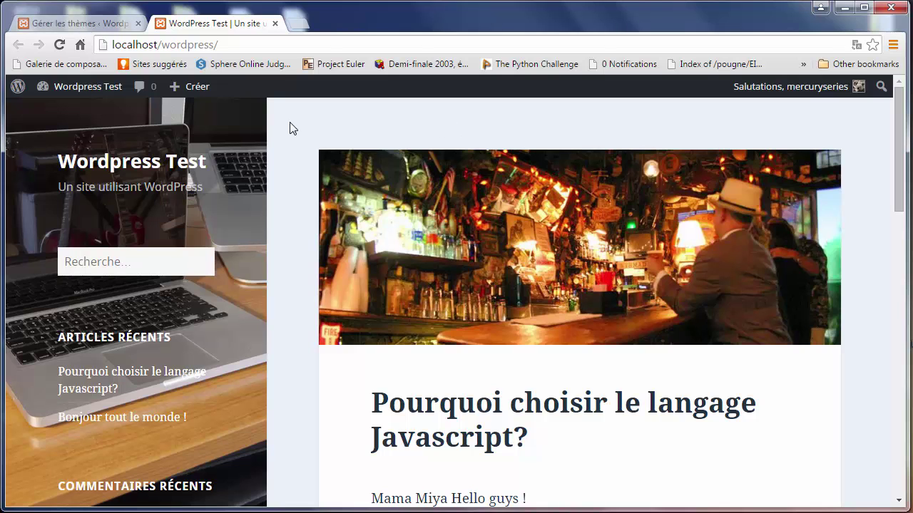
{"action": "left_click", "coordinate": [117, 25]}
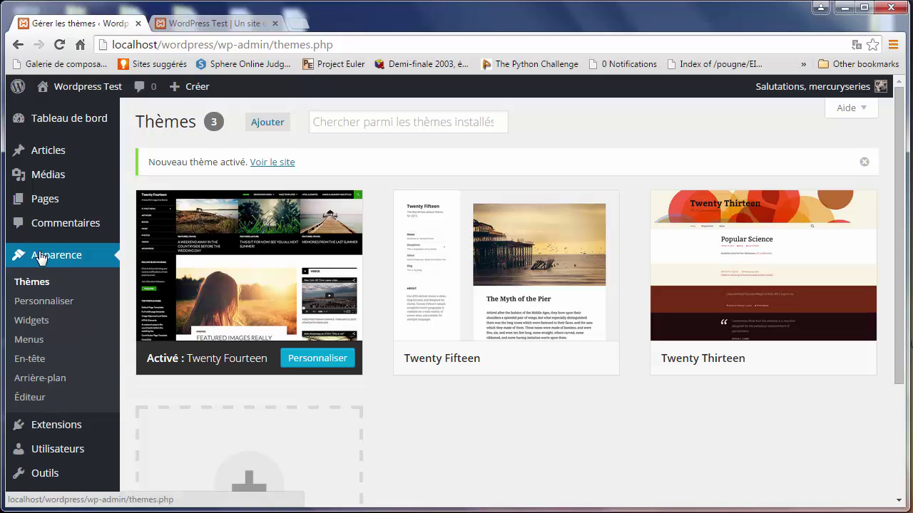
{"action": "left_click", "coordinate": [30, 365]}
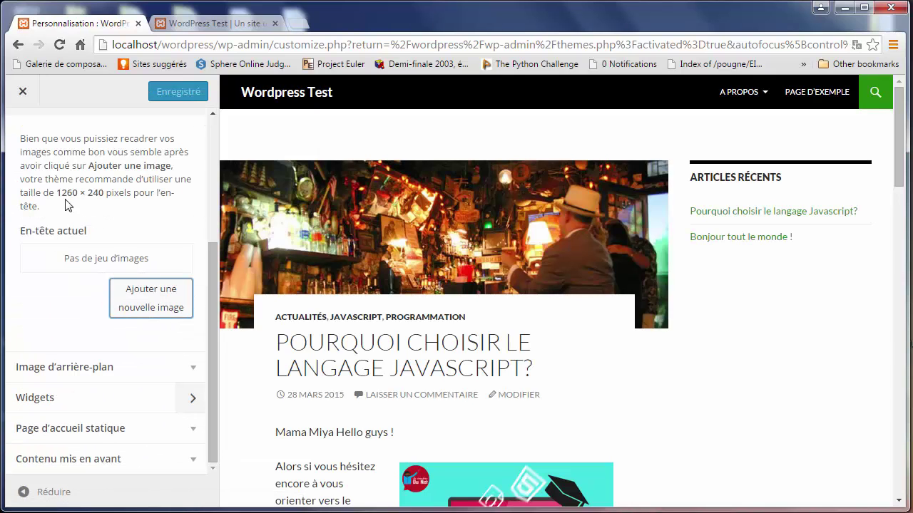
{"action": "left_click_drag", "start_coordinate": [61, 193], "coordinate": [107, 193]}
{"action": "left_click", "coordinate": [95, 192]}
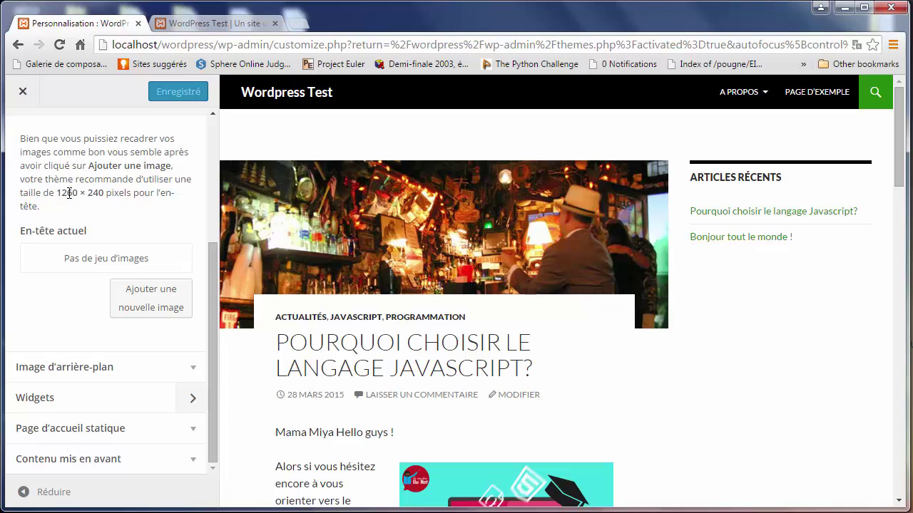
{"action": "double_click", "coordinate": [63, 192]}
{"action": "double_click", "coordinate": [96, 193]}
{"action": "left_click", "coordinate": [176, 300]}
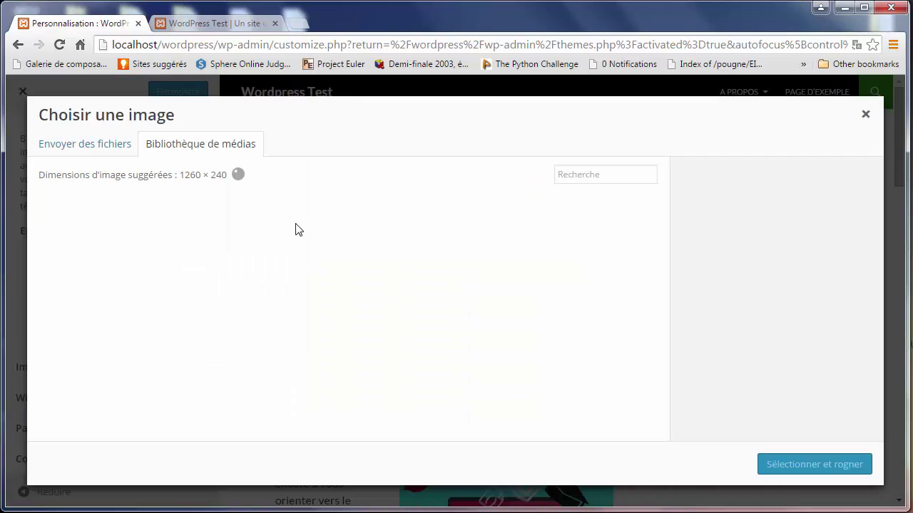
{"action": "left_click", "coordinate": [104, 258]}
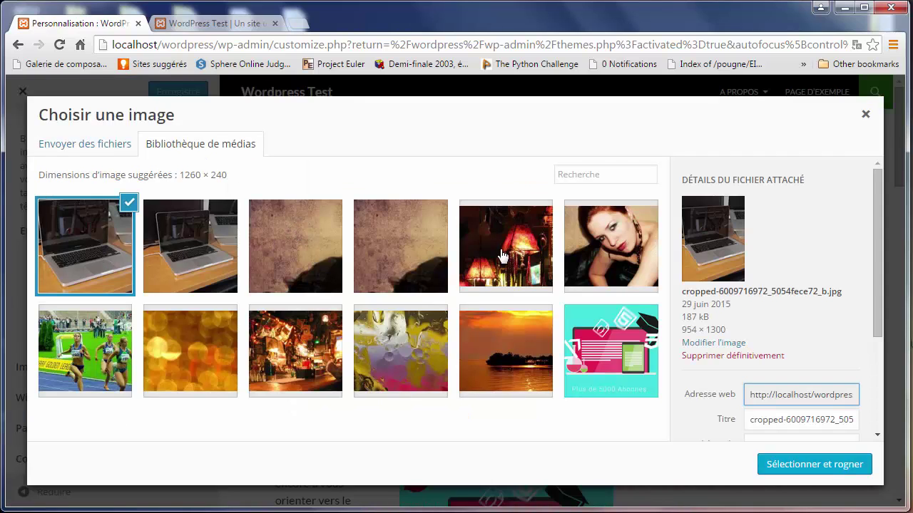
{"action": "left_click", "coordinate": [806, 471]}
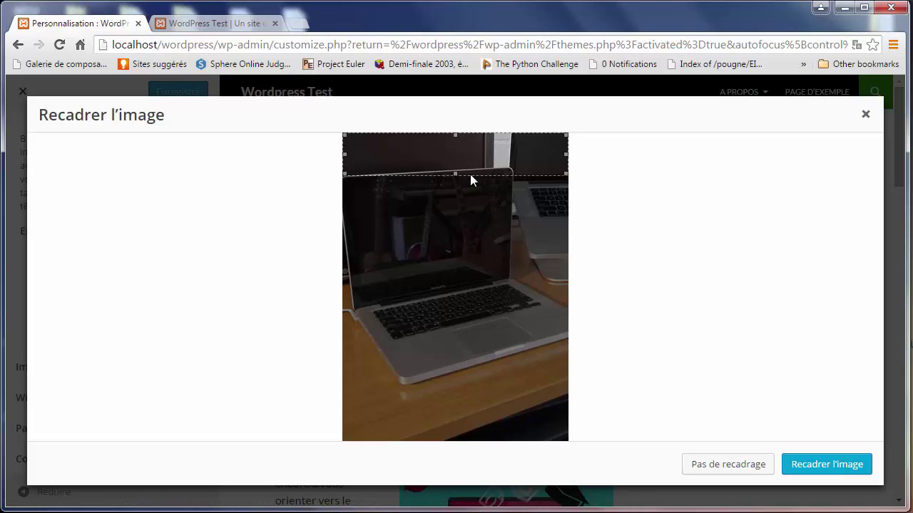
{"action": "left_click_drag", "start_coordinate": [468, 163], "coordinate": [464, 232]}
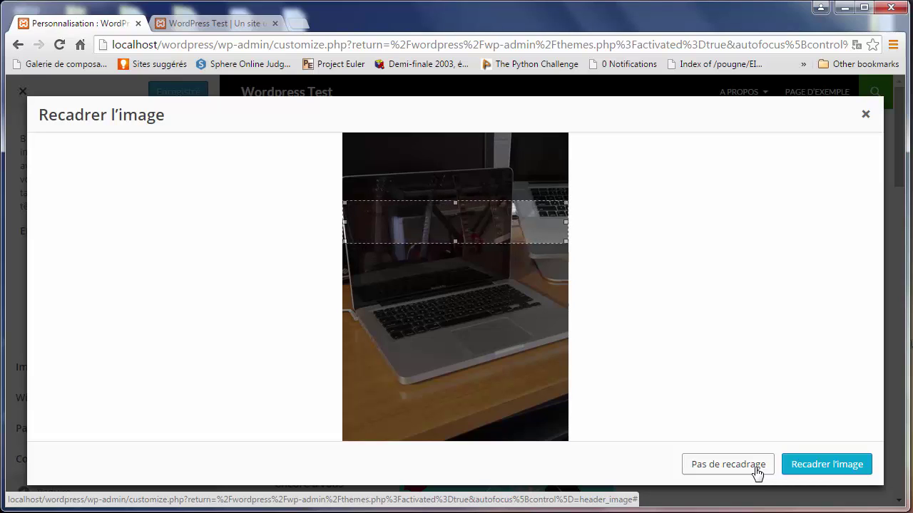
{"action": "left_click", "coordinate": [807, 469]}
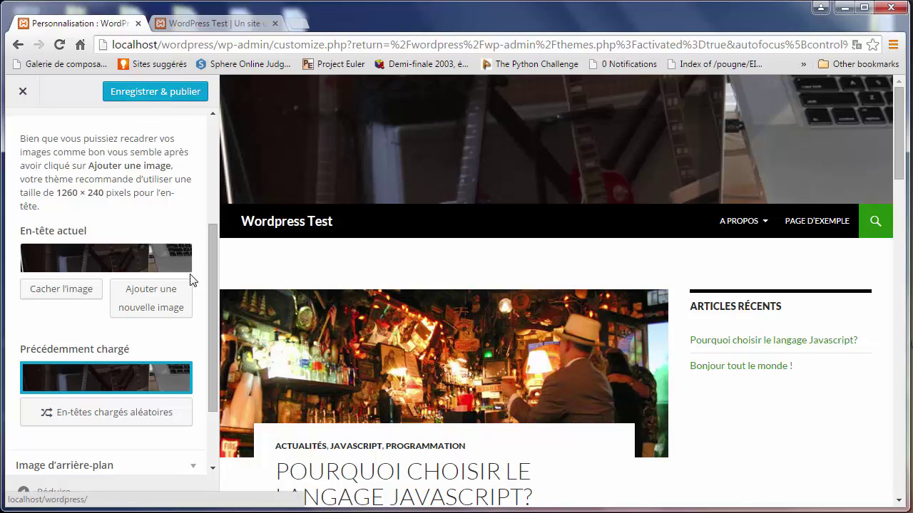
{"action": "mouse_move", "coordinate": [137, 379]}
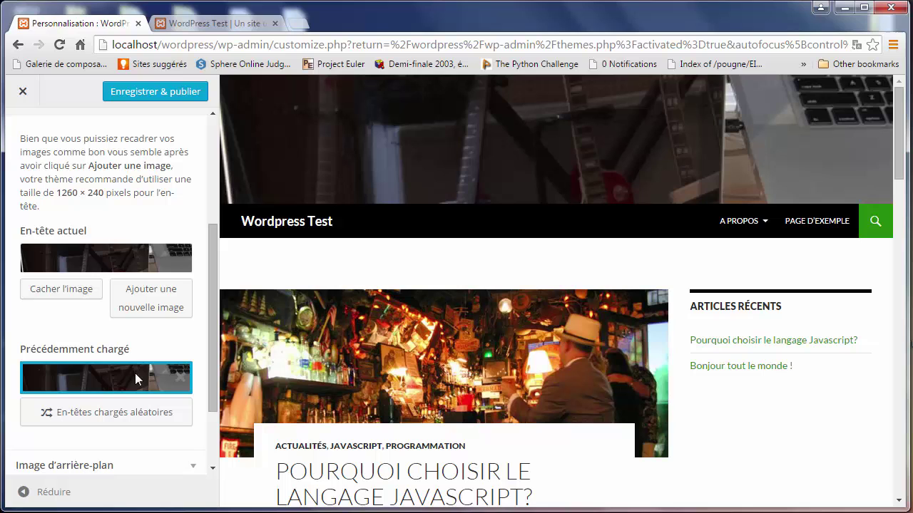
Delete the uploaded laptop header image from the Twenty Fourteen theme, then publish the change and leave the customizer.
{"action": "left_click", "coordinate": [181, 377]}
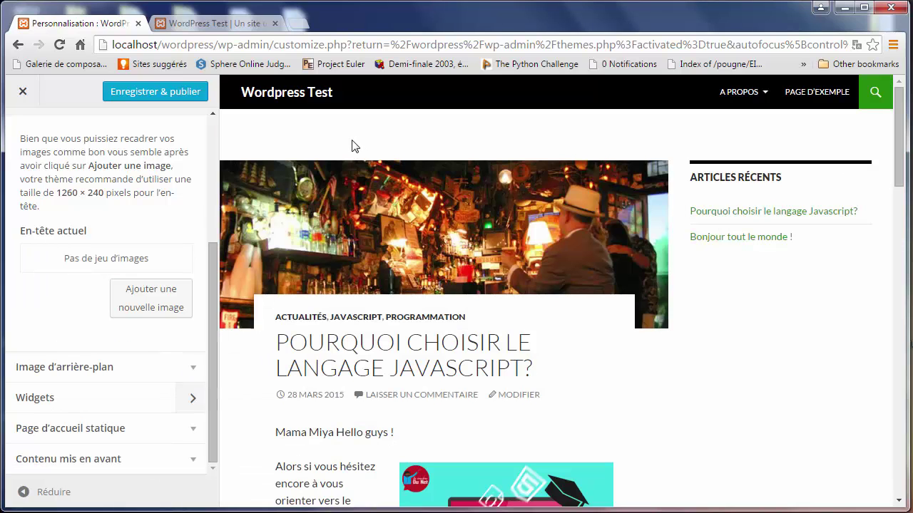
{"action": "left_click", "coordinate": [162, 102]}
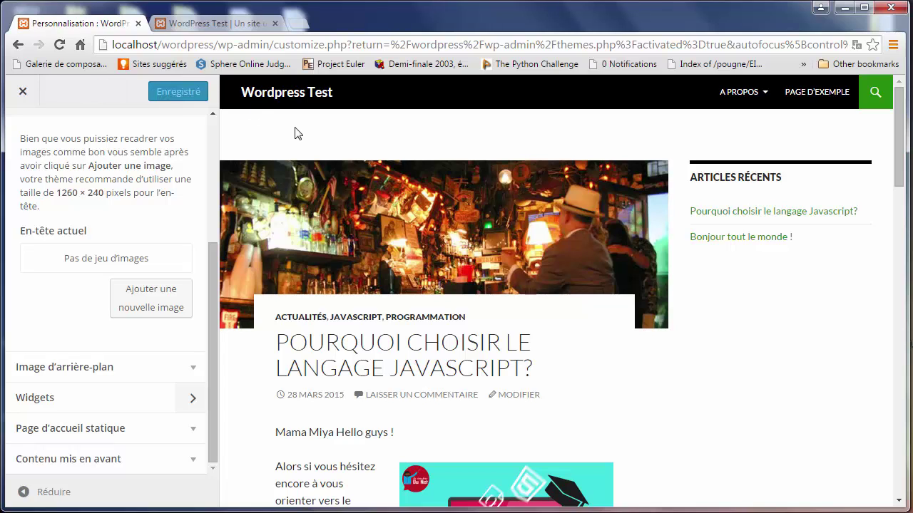
{"action": "left_click", "coordinate": [35, 92]}
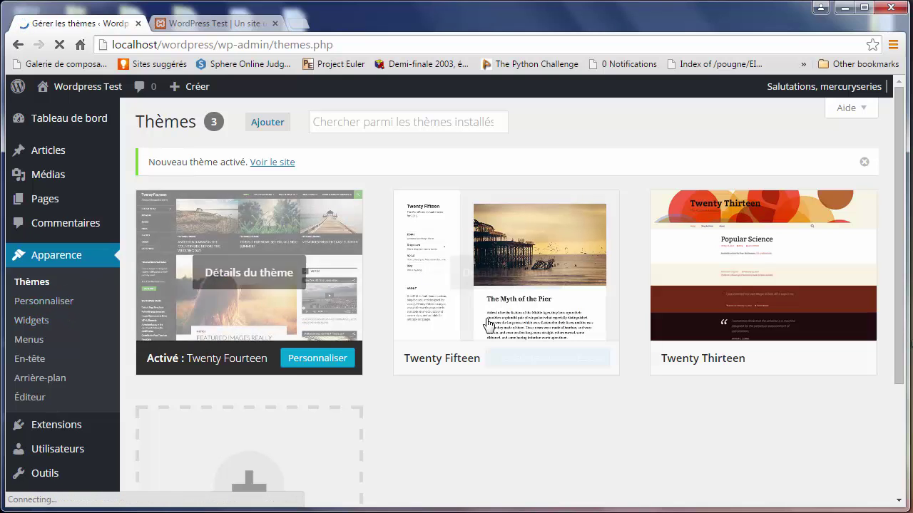
Activate the Twenty Fifteen theme and reload the public site at localhost/wordpress/ to view it.
{"action": "left_click", "coordinate": [461, 361]}
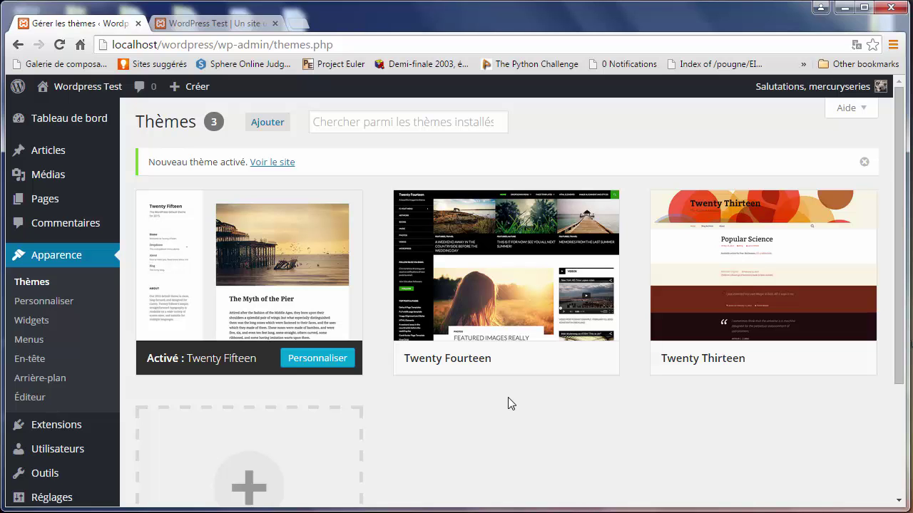
{"action": "left_click", "coordinate": [222, 26]}
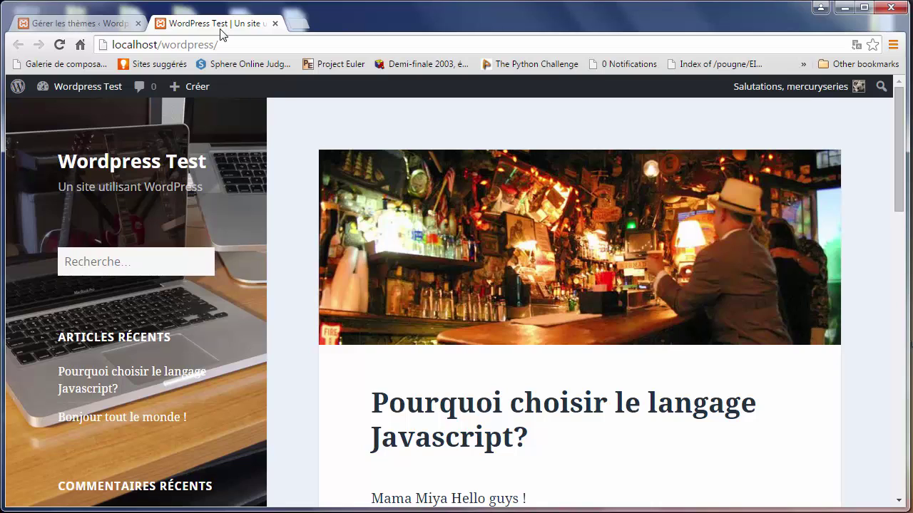
{"action": "left_click", "coordinate": [221, 44]}
{"action": "key", "text": "Return"}
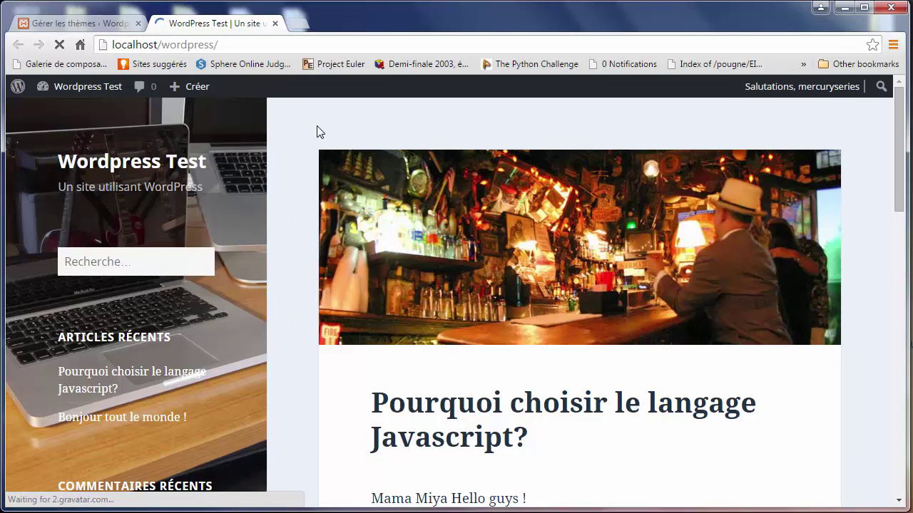
Open the header image settings for Twenty Fifteen and delete the previously uploaded laptop image.
{"action": "left_click", "coordinate": [89, 26]}
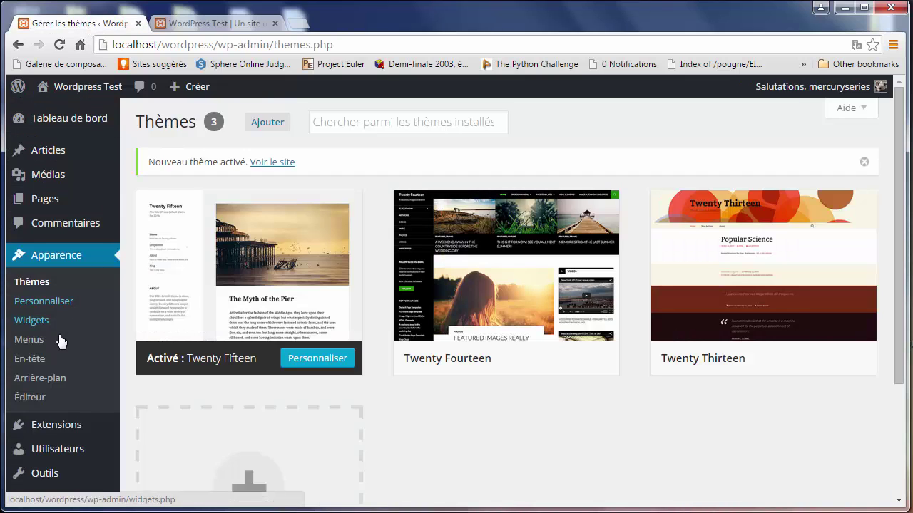
{"action": "left_click", "coordinate": [50, 361]}
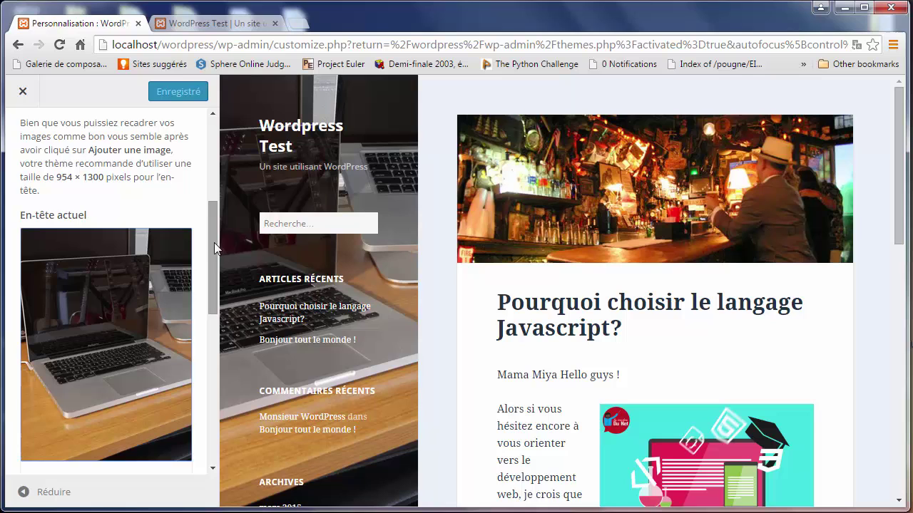
{"action": "left_click_drag", "start_coordinate": [214, 242], "coordinate": [207, 327]}
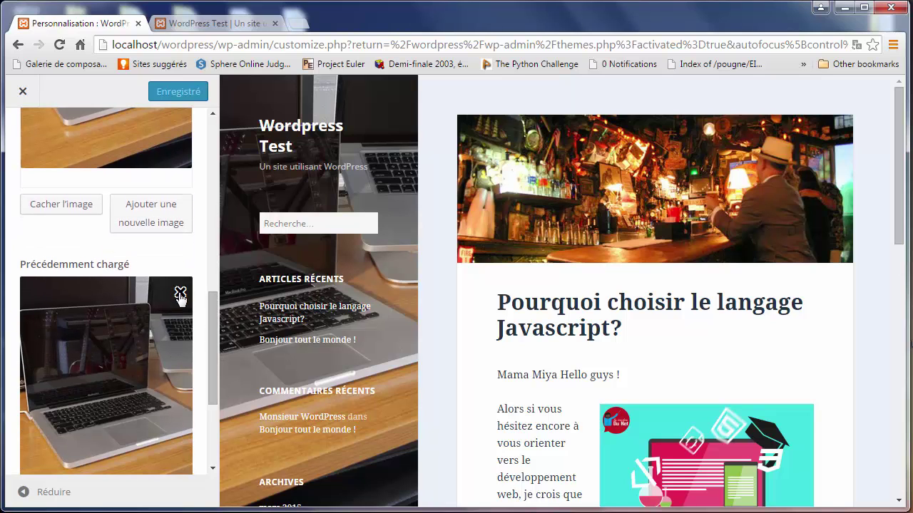
{"action": "left_click", "coordinate": [179, 293]}
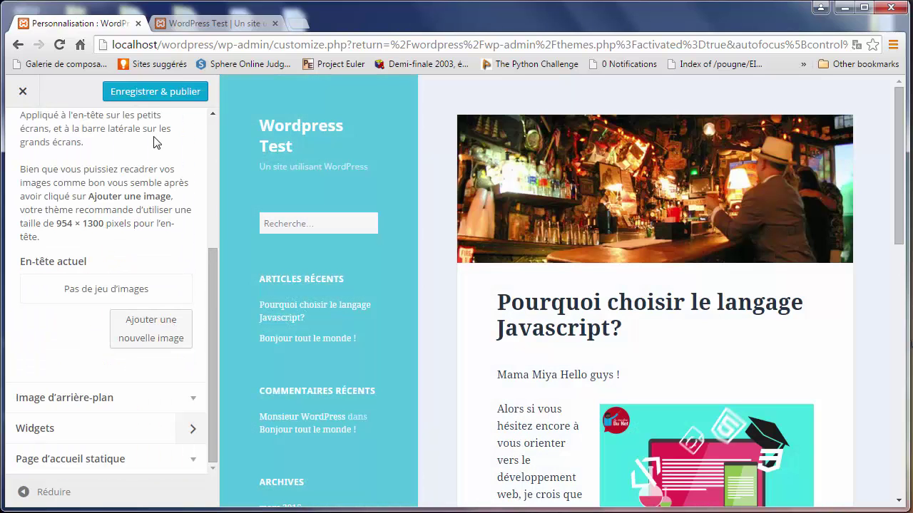
Save and publish the header image removal, then reload the public site to check its sidebar.
{"action": "left_click", "coordinate": [142, 97]}
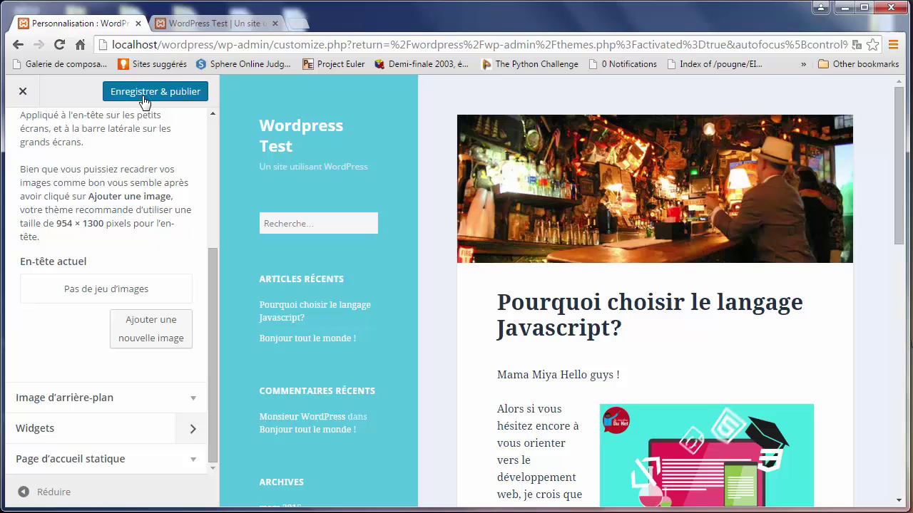
{"action": "left_click", "coordinate": [23, 91]}
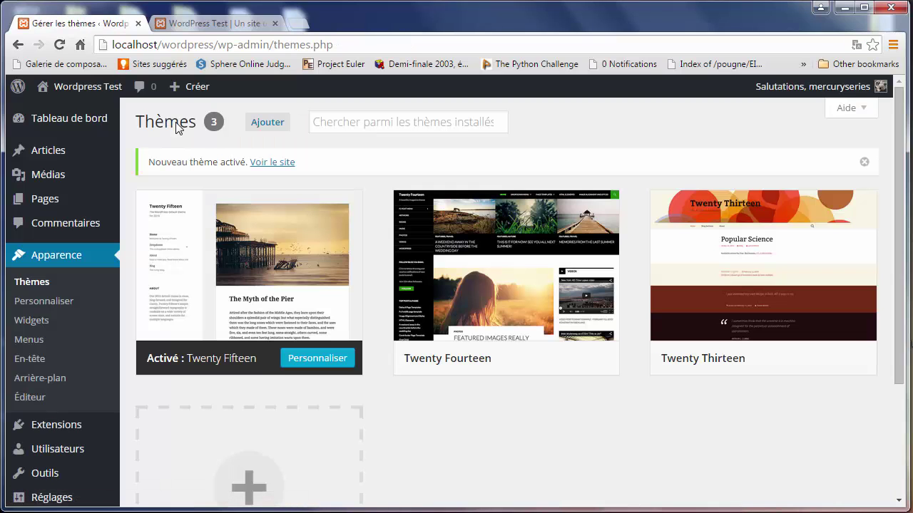
{"action": "left_click", "coordinate": [168, 22]}
{"action": "left_click", "coordinate": [163, 44]}
{"action": "key", "text": "Return"}
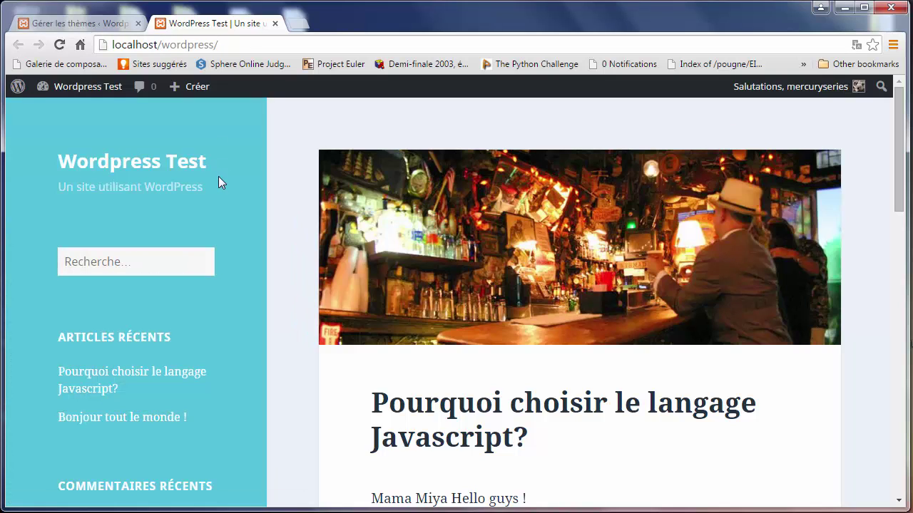
Review the list of the site's pages and check the public site for a navigation menu.
{"action": "left_click", "coordinate": [78, 24]}
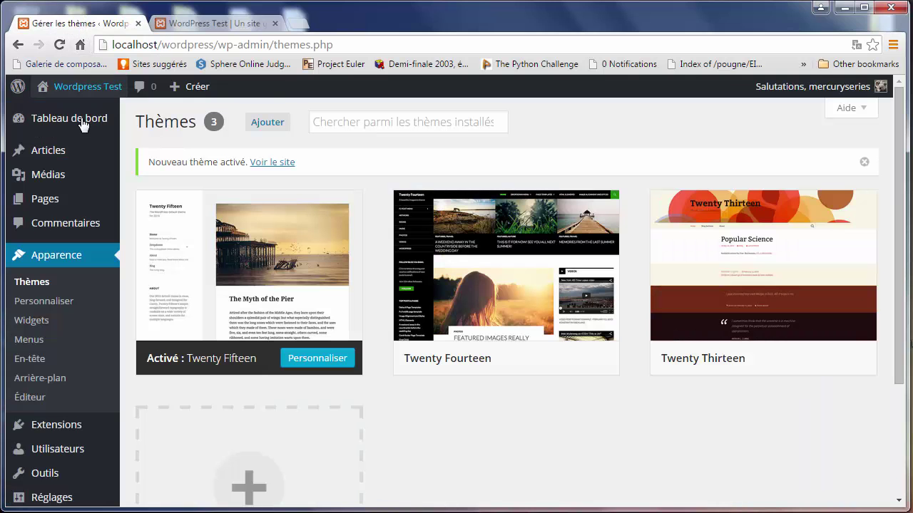
{"action": "left_click", "coordinate": [68, 202]}
{"action": "mouse_move", "coordinate": [273, 257]}
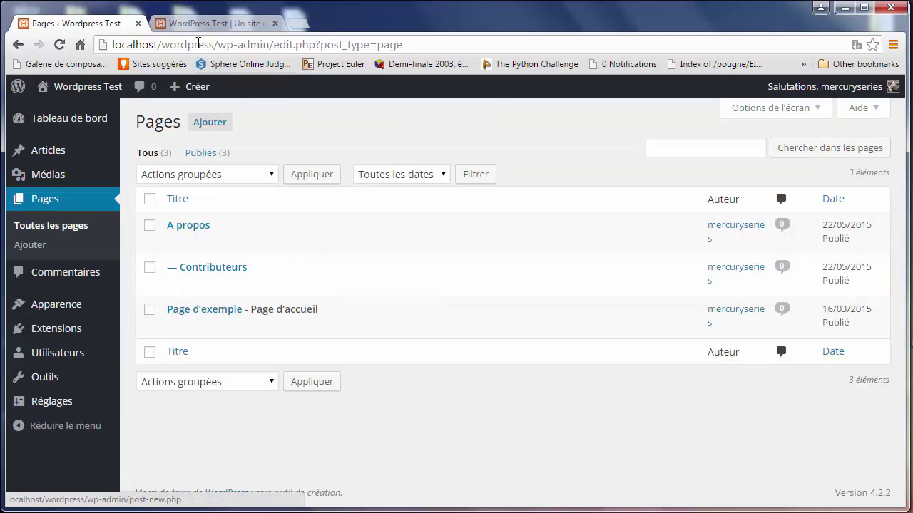
{"action": "left_click", "coordinate": [198, 25]}
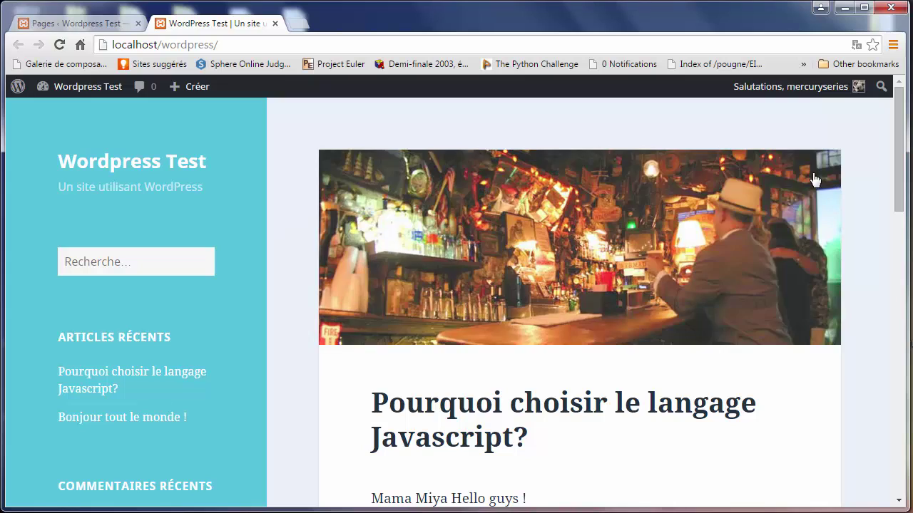
{"action": "left_click_drag", "start_coordinate": [900, 152], "coordinate": [878, 116]}
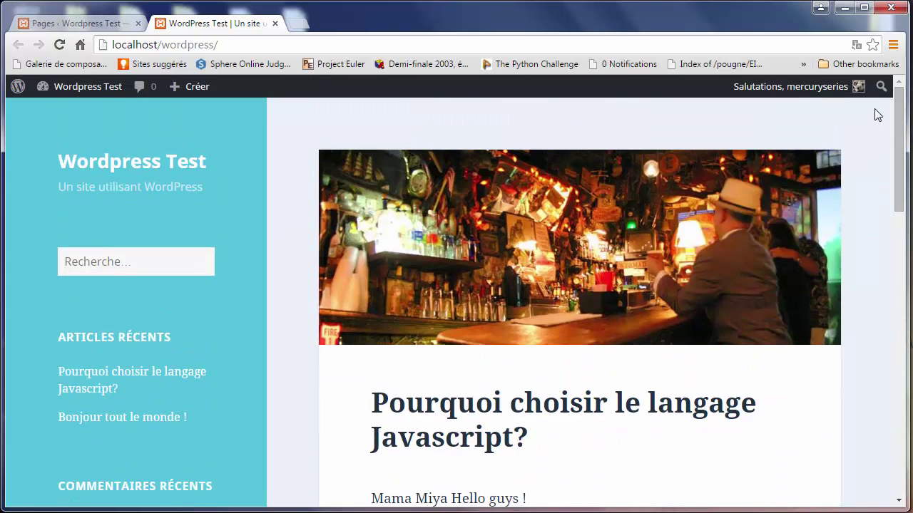
Activate the Twenty Fourteen theme and reload the public site to view the A propos submenu in its navigation.
{"action": "left_click", "coordinate": [107, 27]}
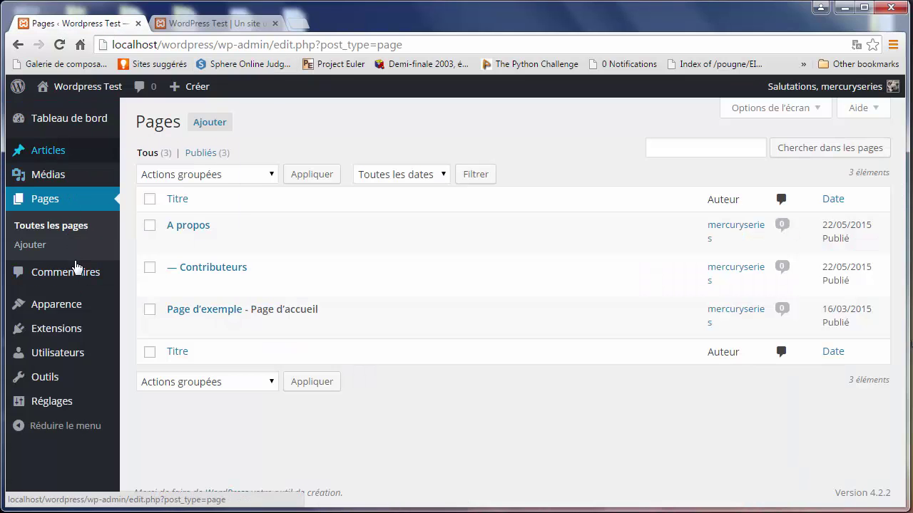
{"action": "left_click", "coordinate": [85, 307]}
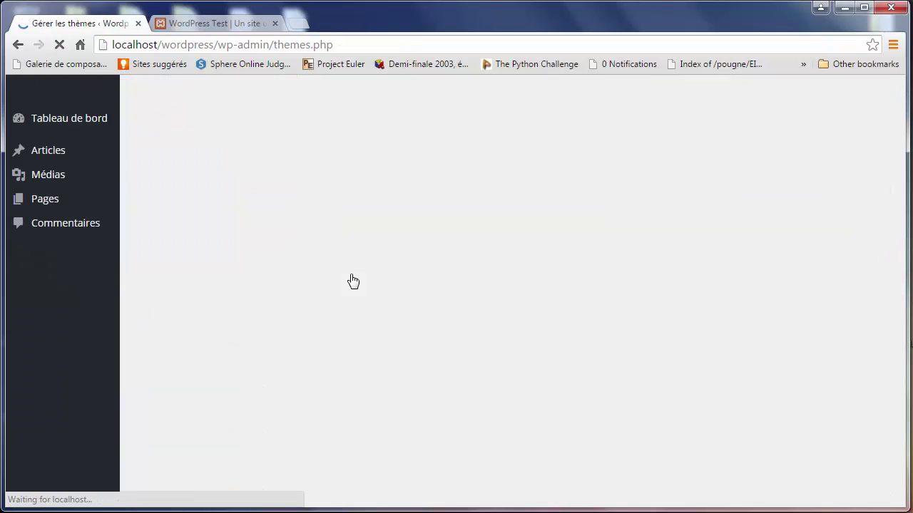
{"action": "left_click", "coordinate": [462, 318]}
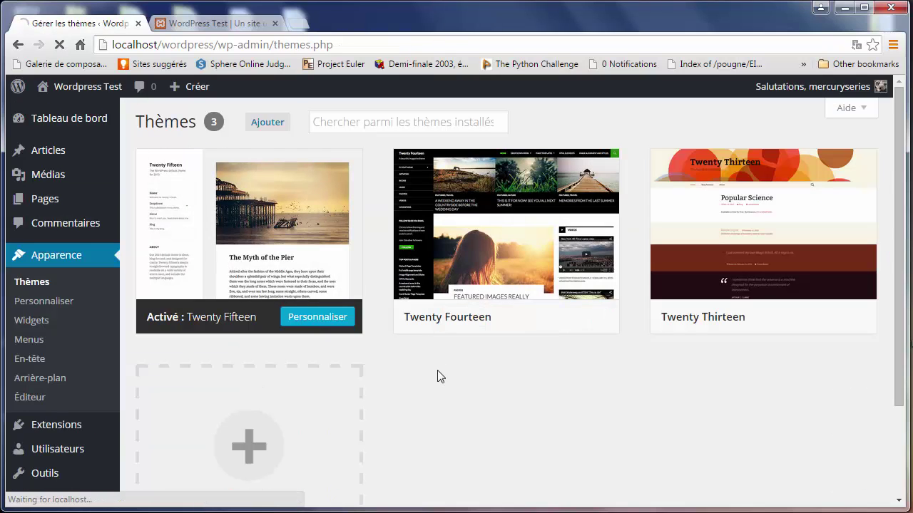
{"action": "left_click", "coordinate": [233, 28]}
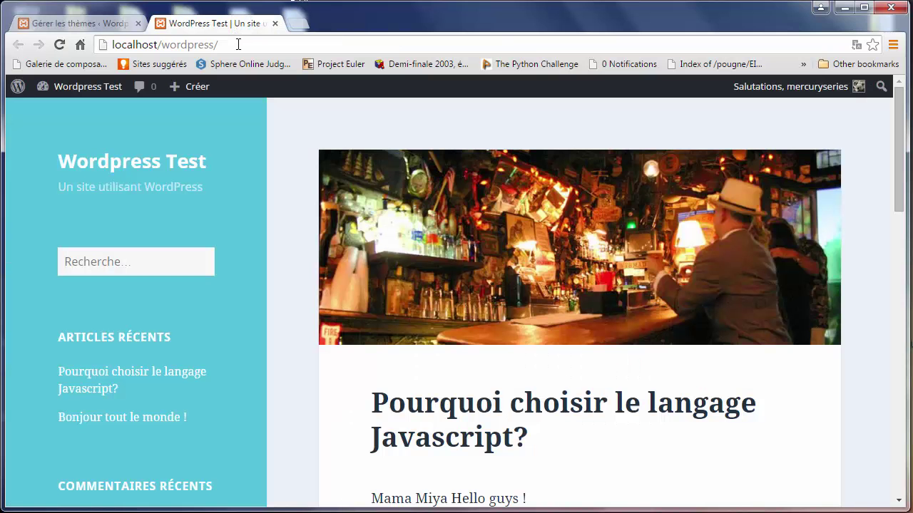
{"action": "left_click", "coordinate": [238, 44]}
{"action": "key", "text": "Return"}
{"action": "mouse_move", "coordinate": [746, 122]}
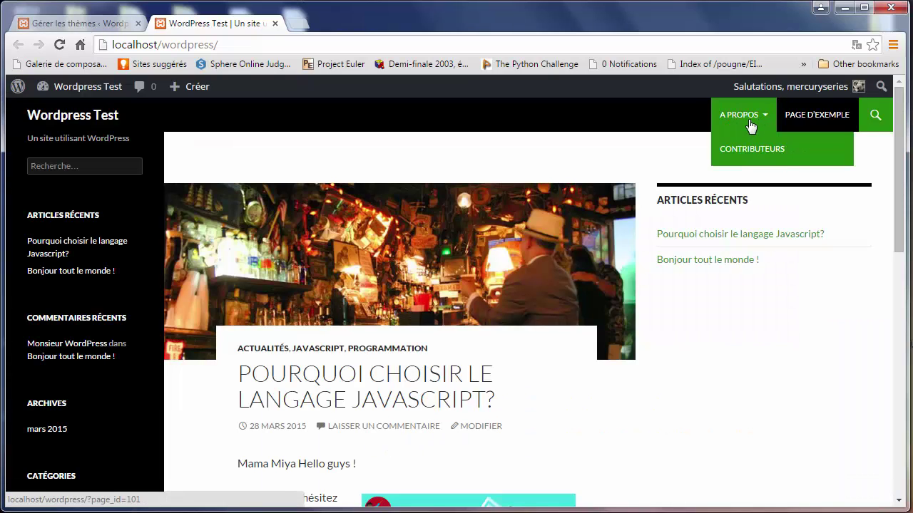
Reactivate the Twenty Fifteen theme and reload the public site to compare how it handles page navigation.
{"action": "left_click", "coordinate": [95, 27]}
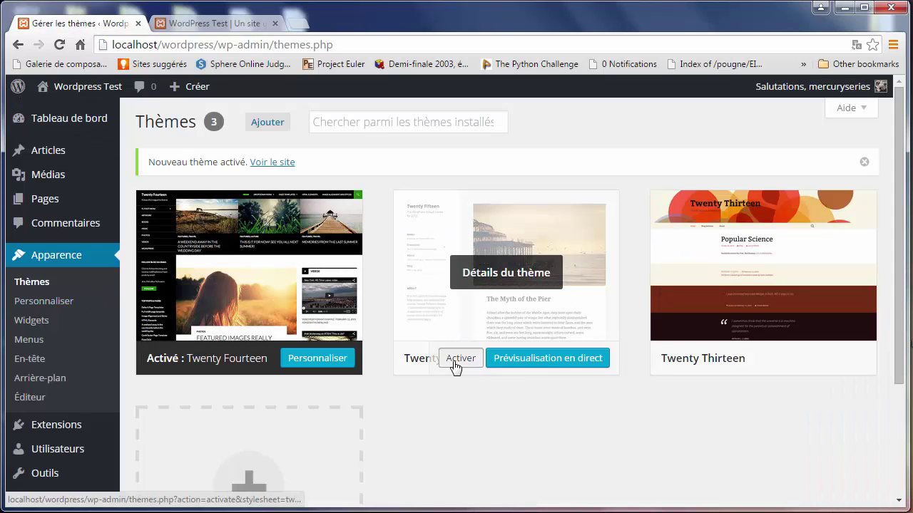
{"action": "left_click", "coordinate": [456, 359]}
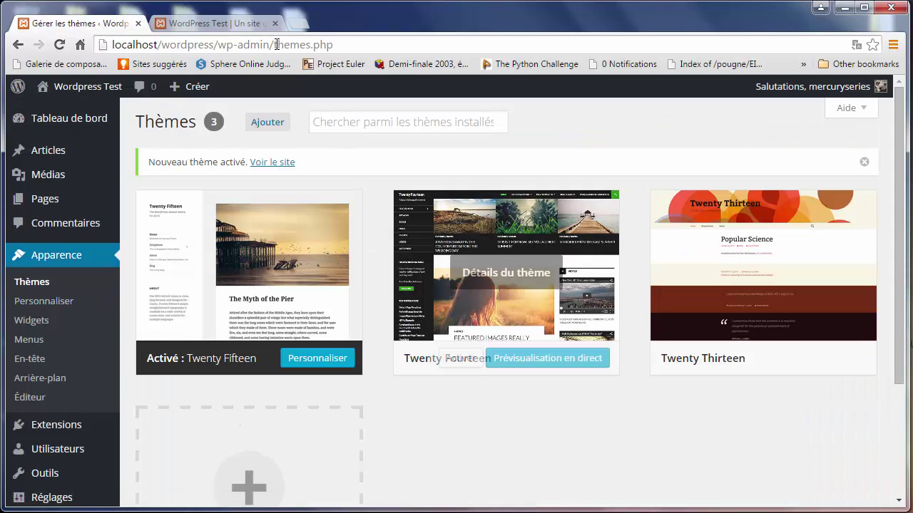
{"action": "left_click", "coordinate": [254, 25]}
{"action": "left_click", "coordinate": [258, 44]}
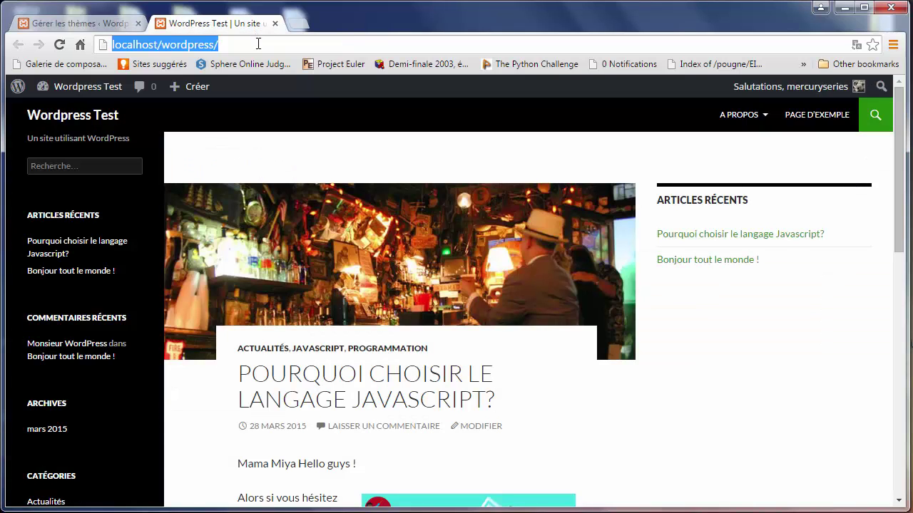
{"action": "key", "text": "Return"}
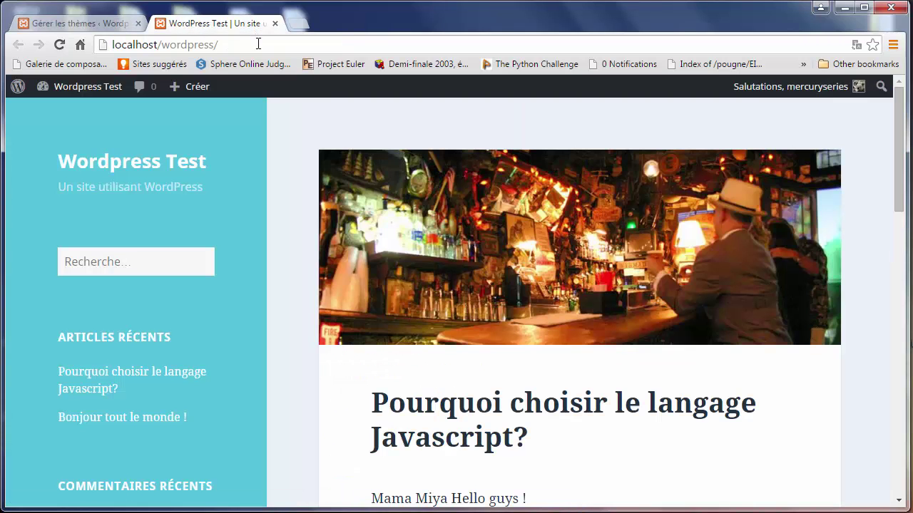